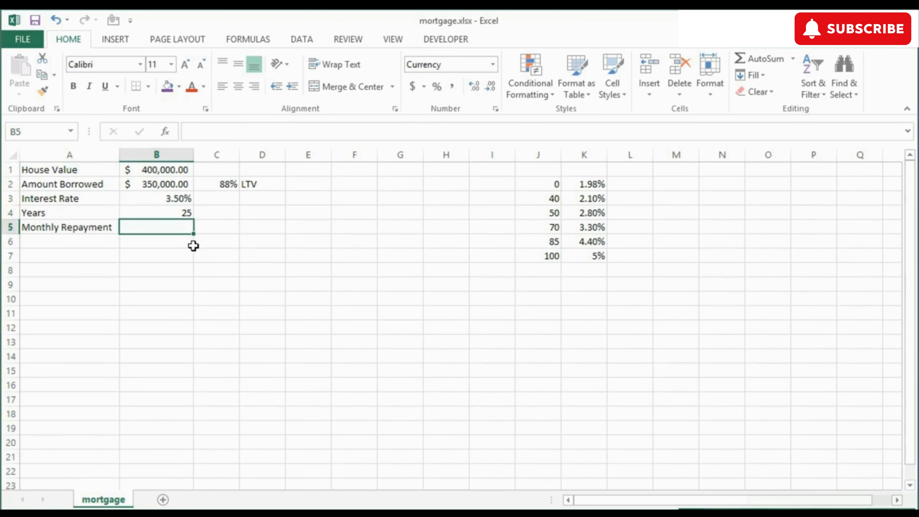
Step: Examine the house value, amount borrowed, loan-to-value formula, interest rate and years in B1:B4 and C2
click(176, 170)
click(169, 184)
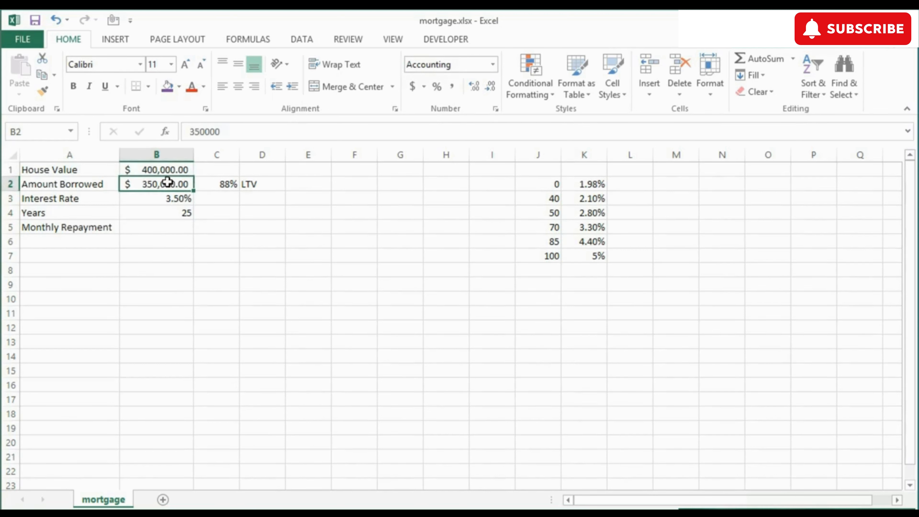
click(220, 184)
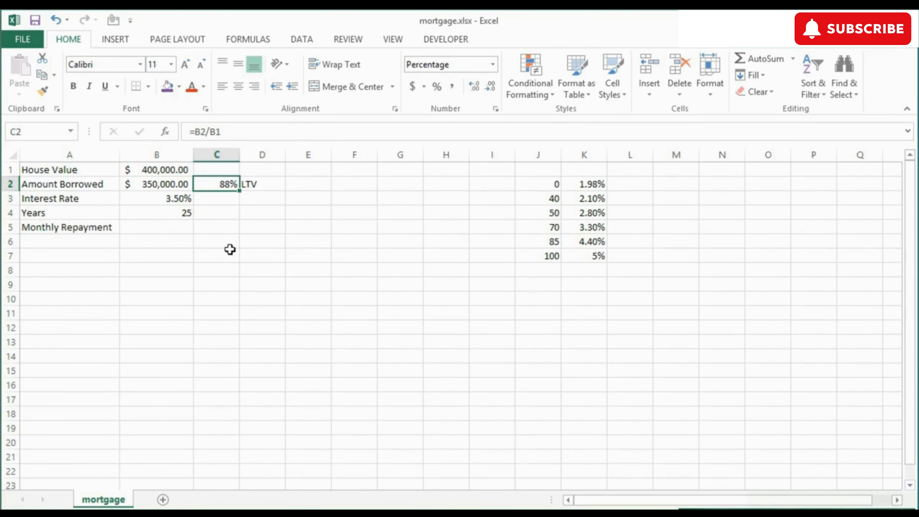
click(170, 199)
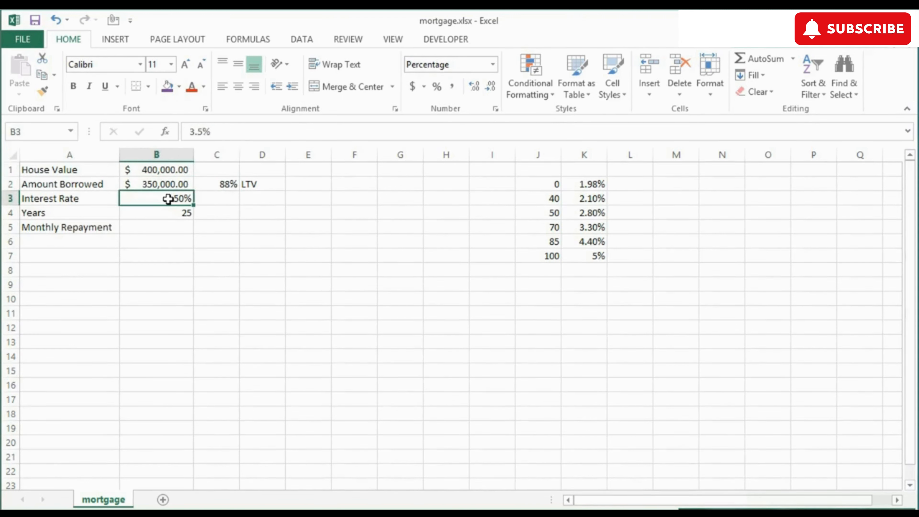
click(162, 216)
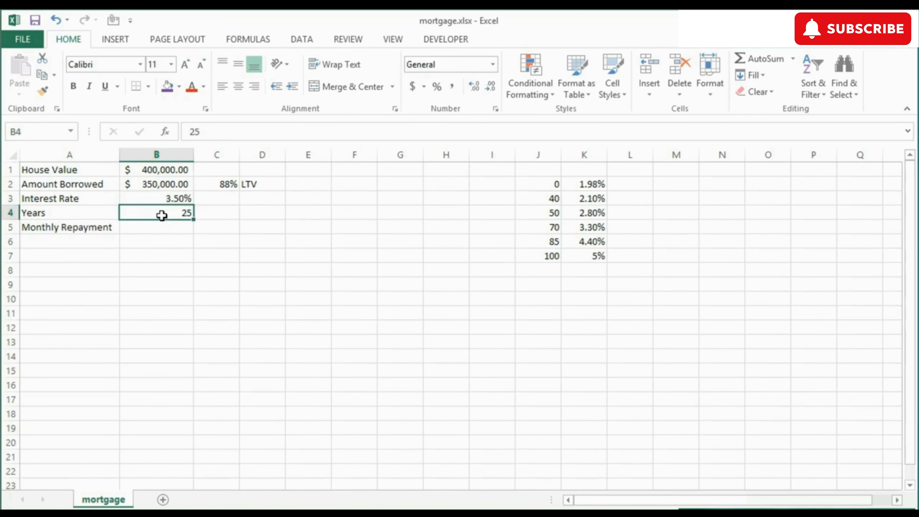
click(161, 171)
click(164, 184)
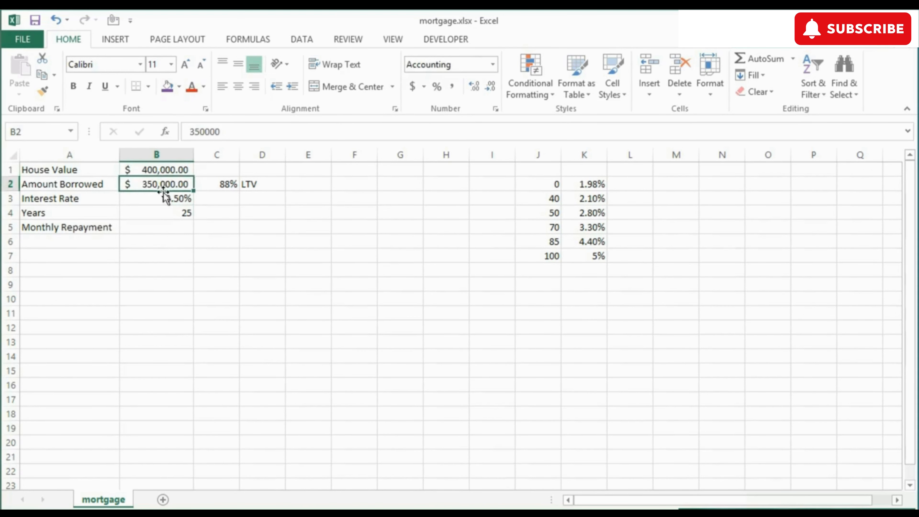
click(167, 200)
click(167, 210)
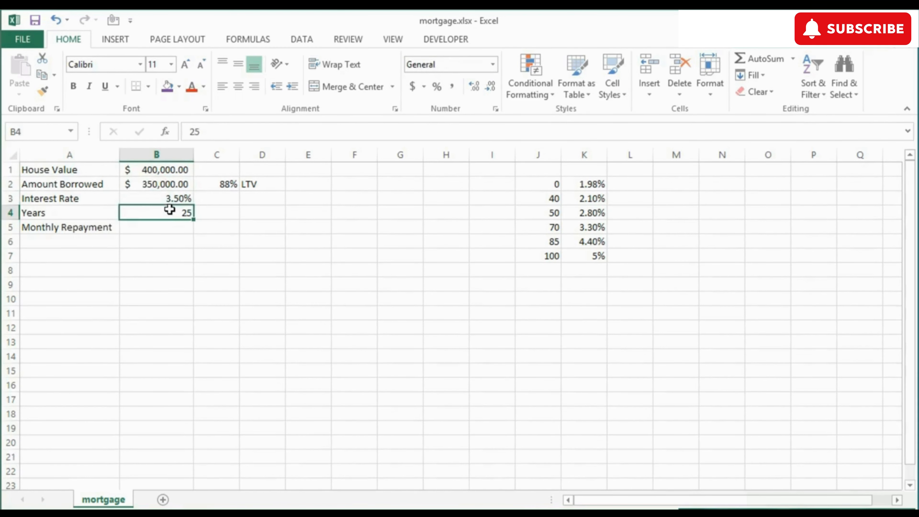
Step: Enter the formula =PMT(B3/12,B4*12,B2) in B5 to calculate the monthly repayment
click(159, 226)
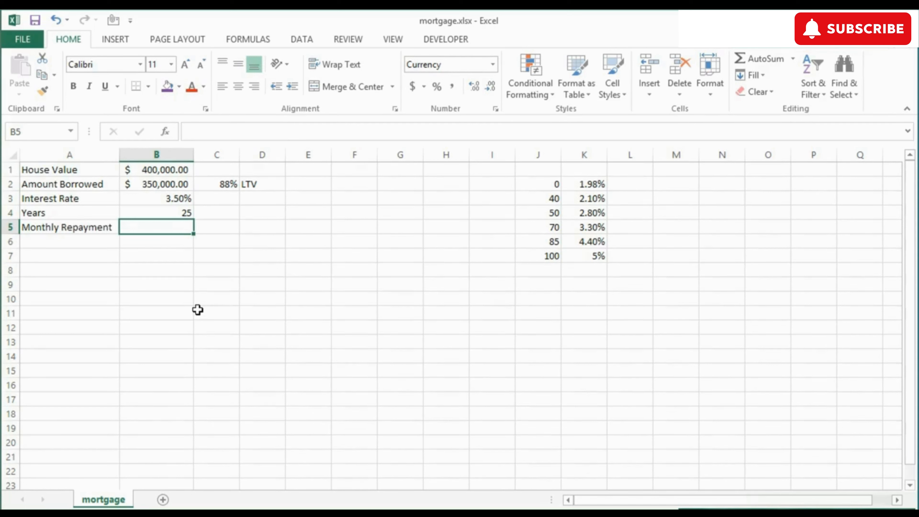
text(=)
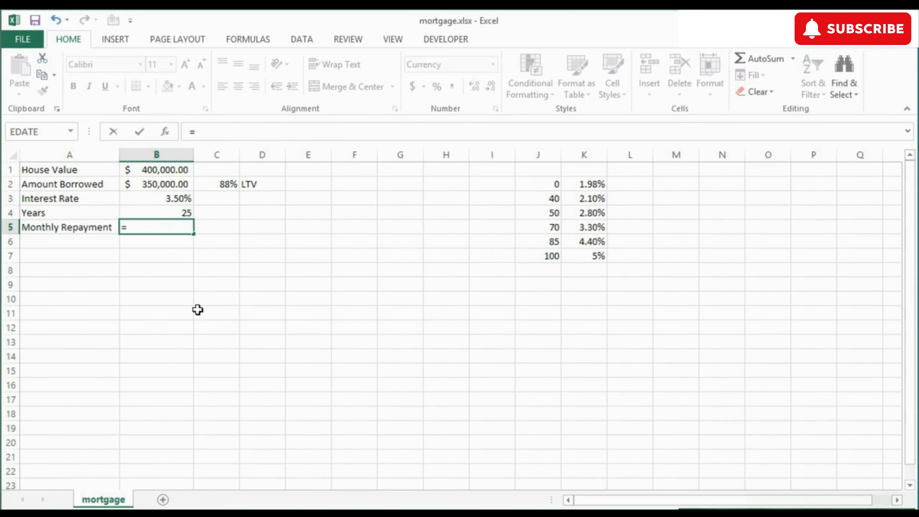
text(pmt)
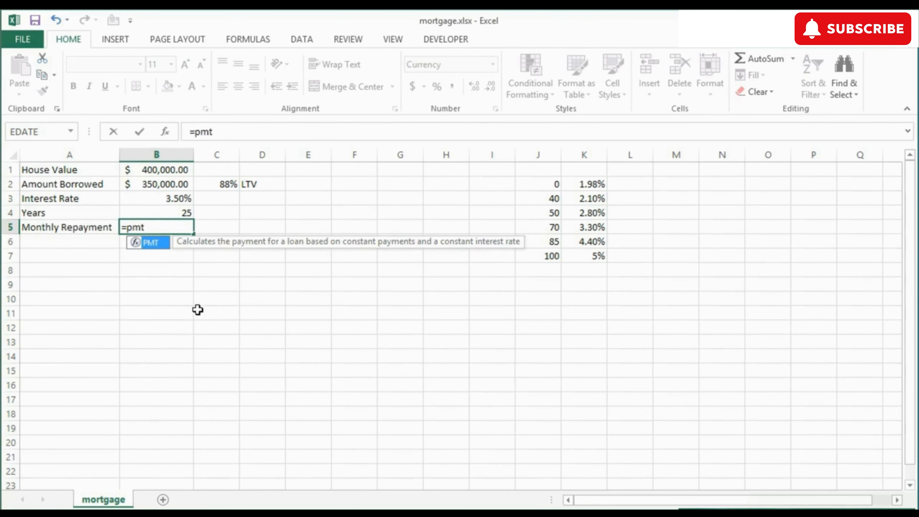
text(()
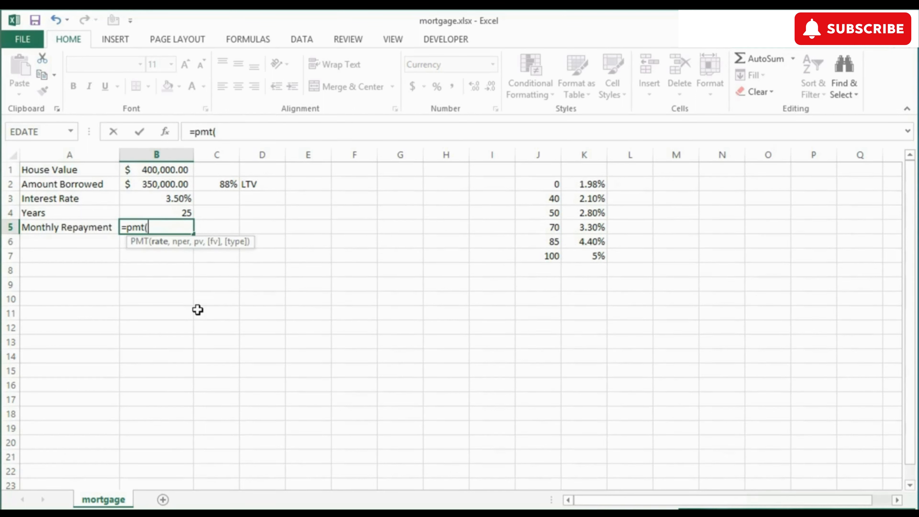
click(170, 199)
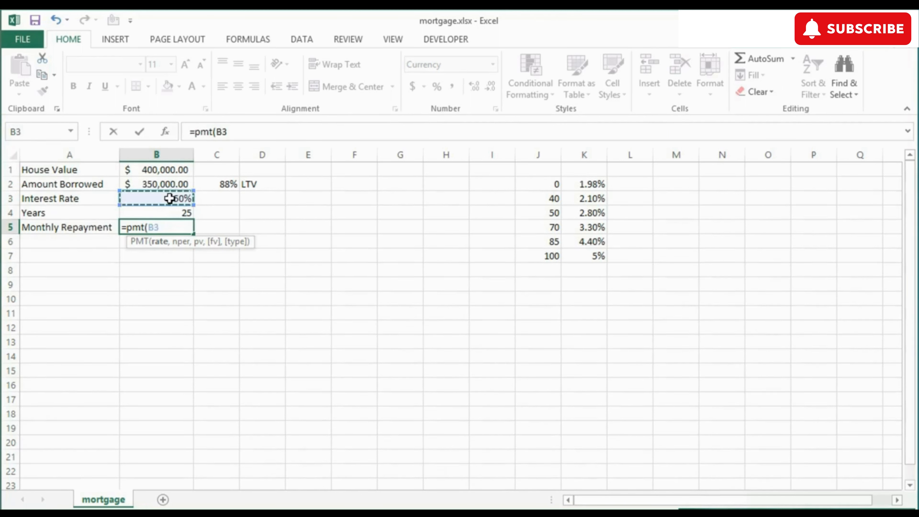
text(/)
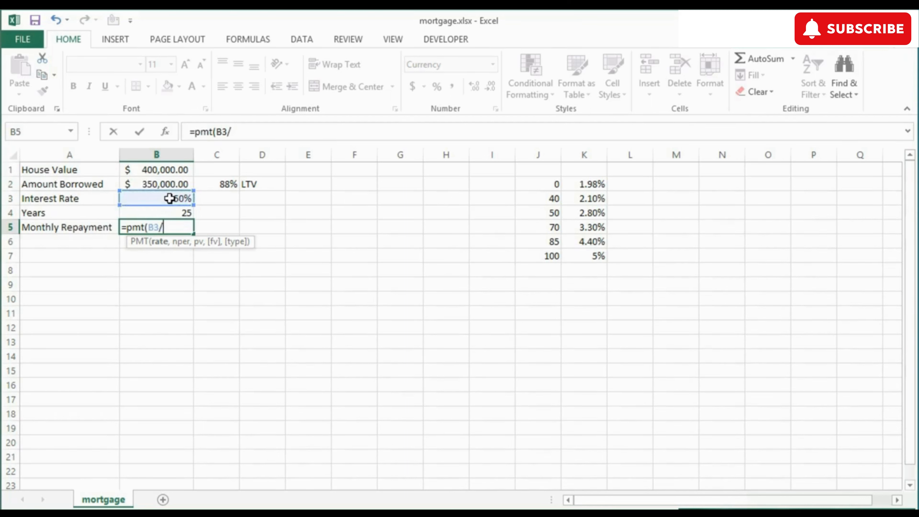
text(12,)
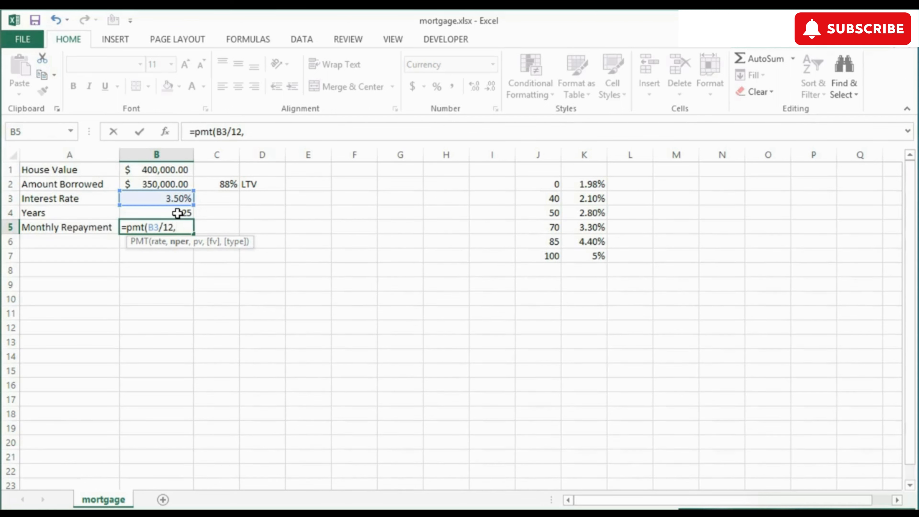
click(181, 212)
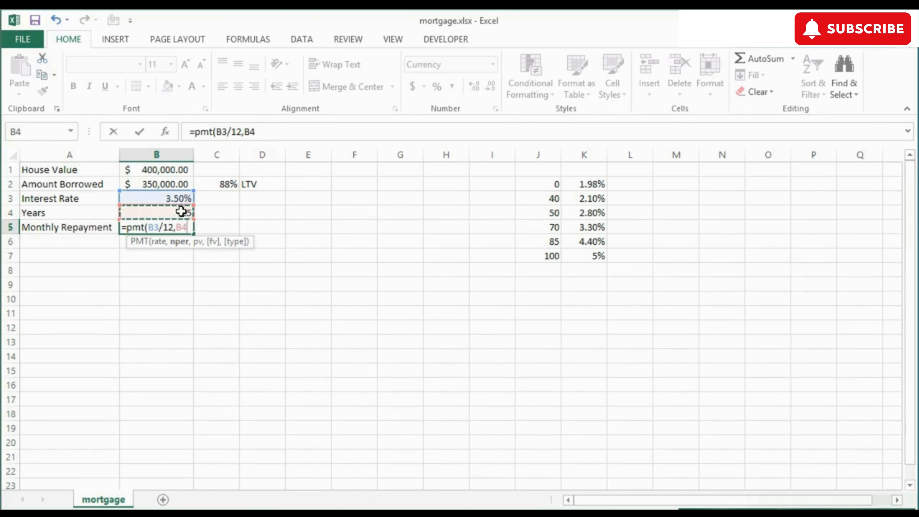
text(*12)
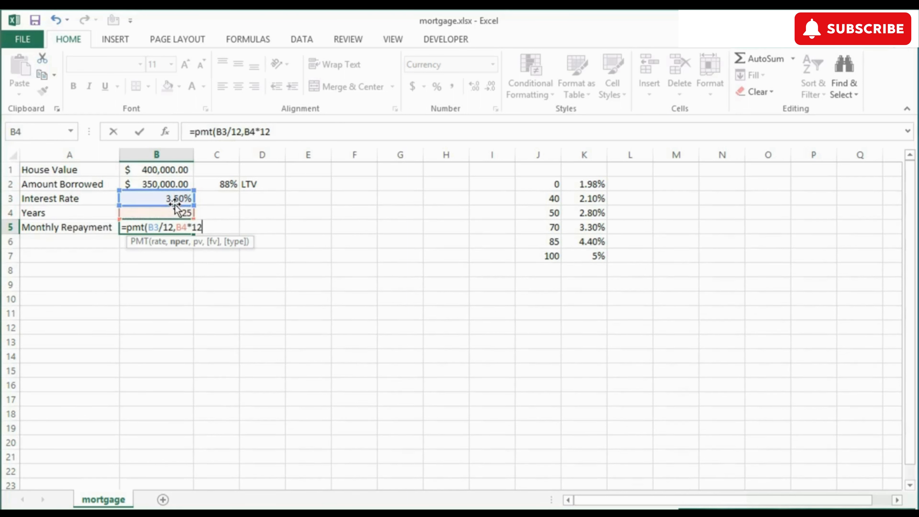
text(,)
click(166, 184)
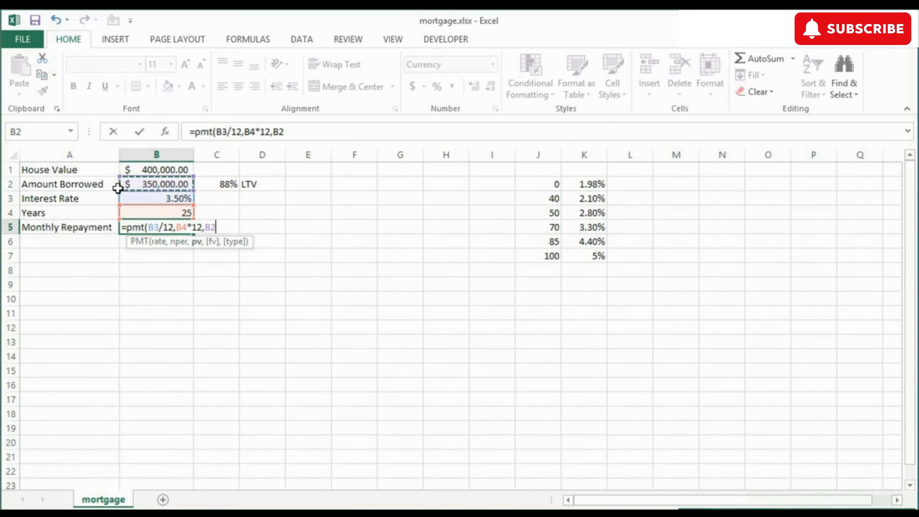
text())
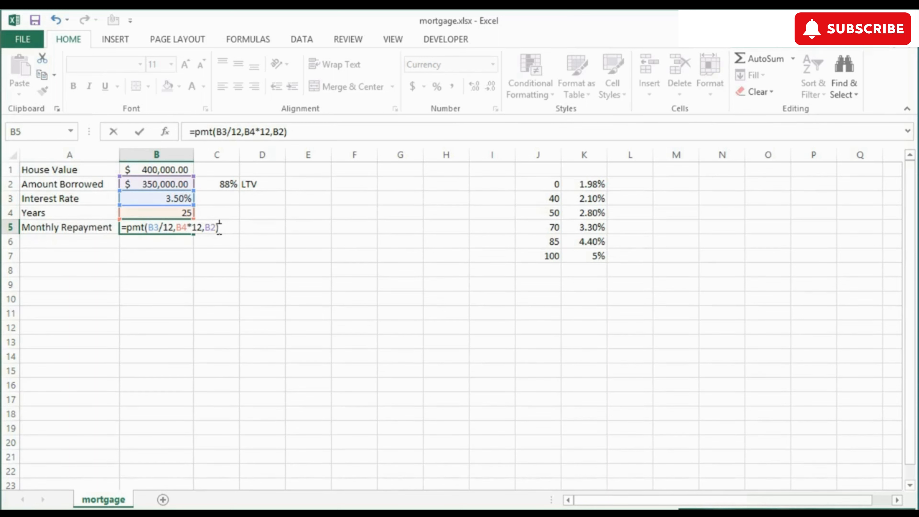
key(Return)
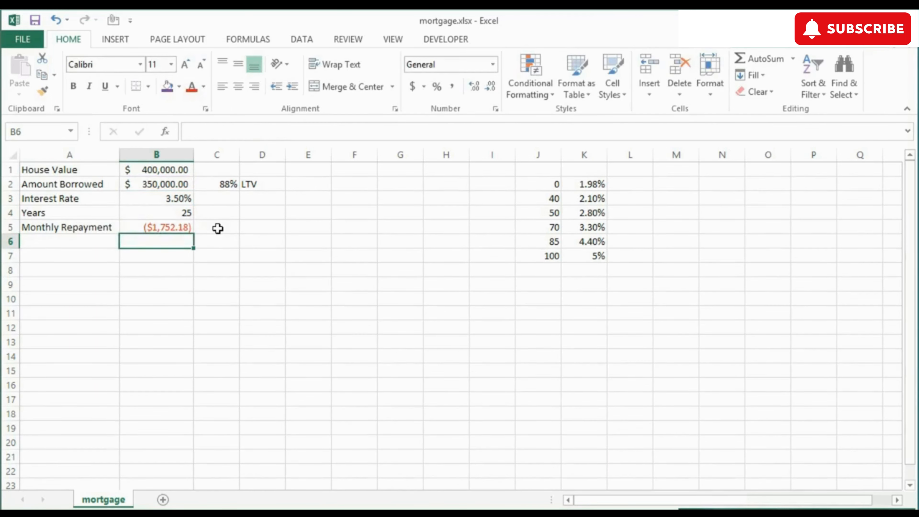
key(Up)
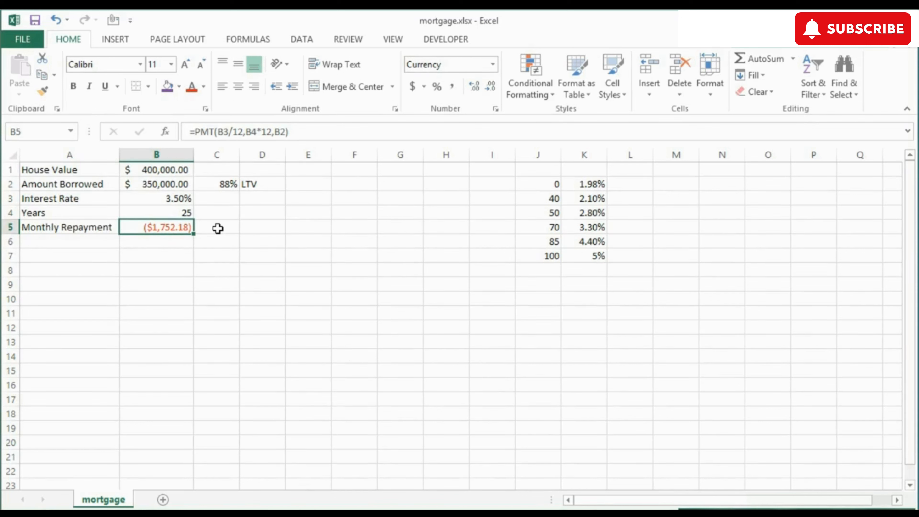
Step: Change the amount borrowed in B2 to 200000 and the interest rate in B3 to 2.5%
click(162, 184)
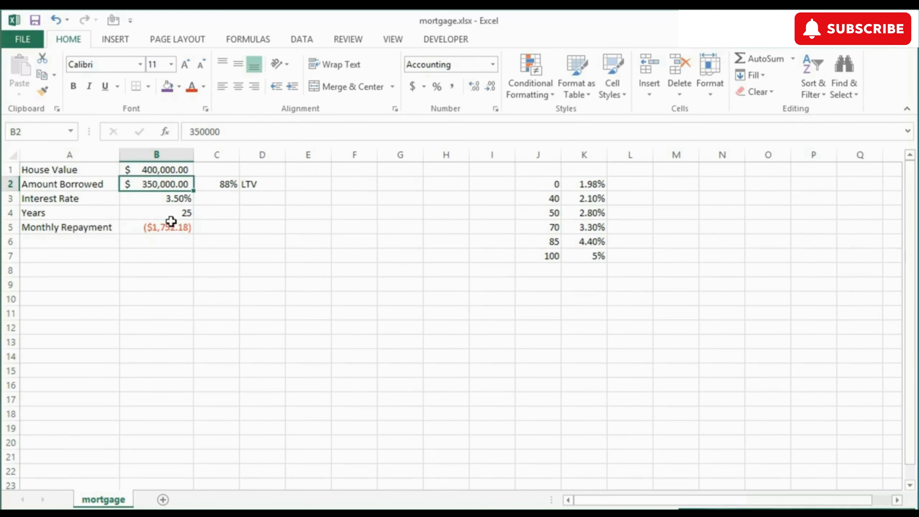
text(200000)
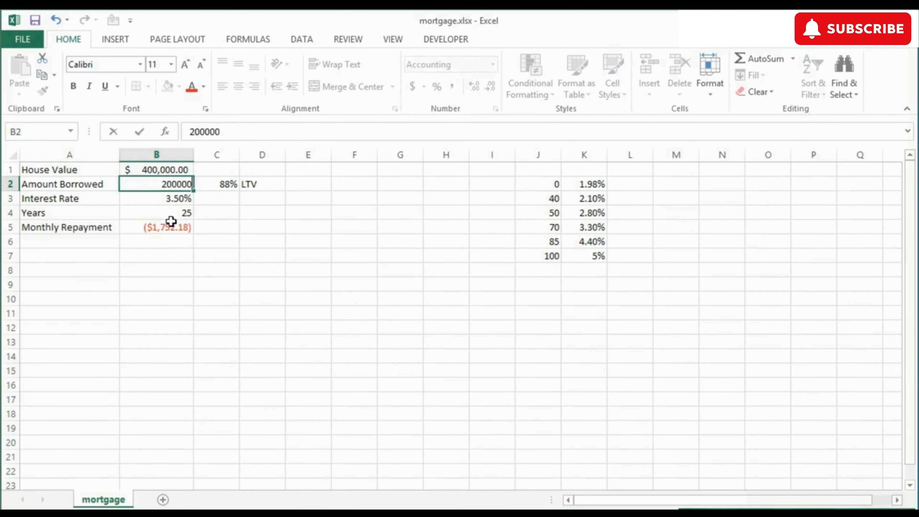
key(Return)
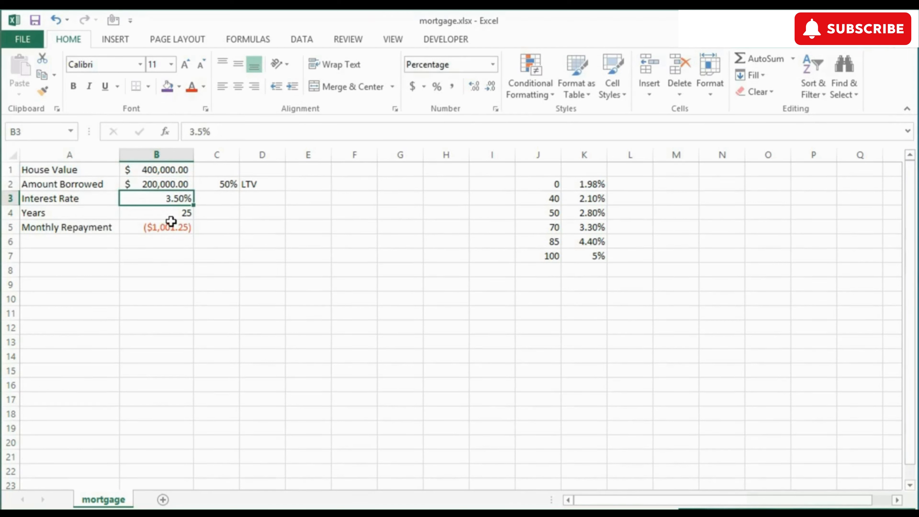
text(2.5)
key(Return)
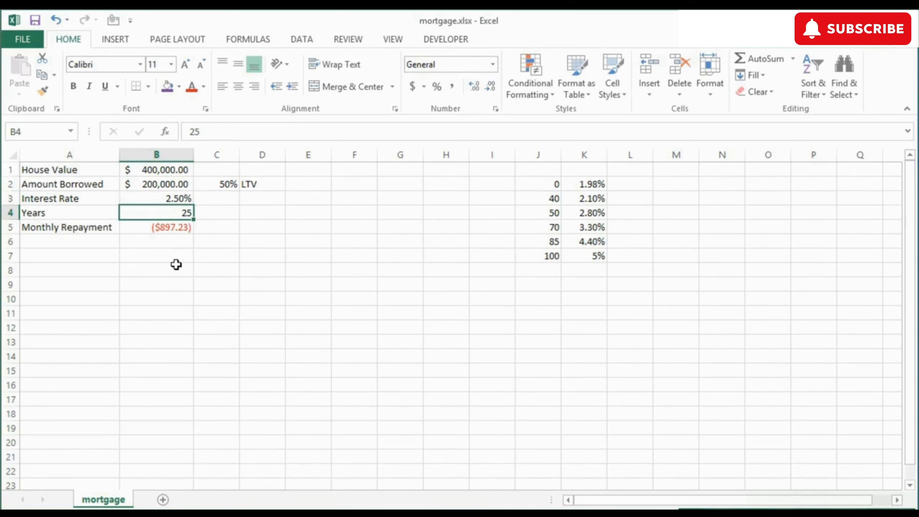
Step: Try a loan term of 20 years in B4, and replace it with 15 years
text(20)
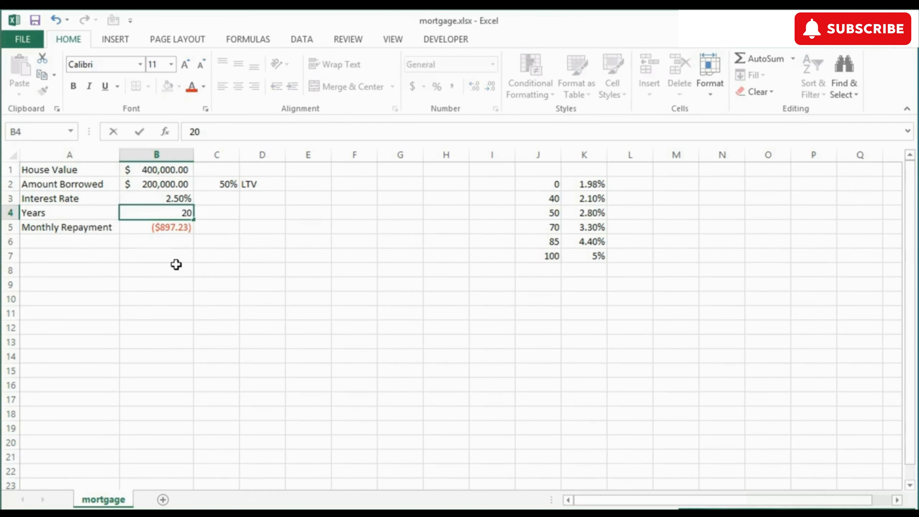
key(Return)
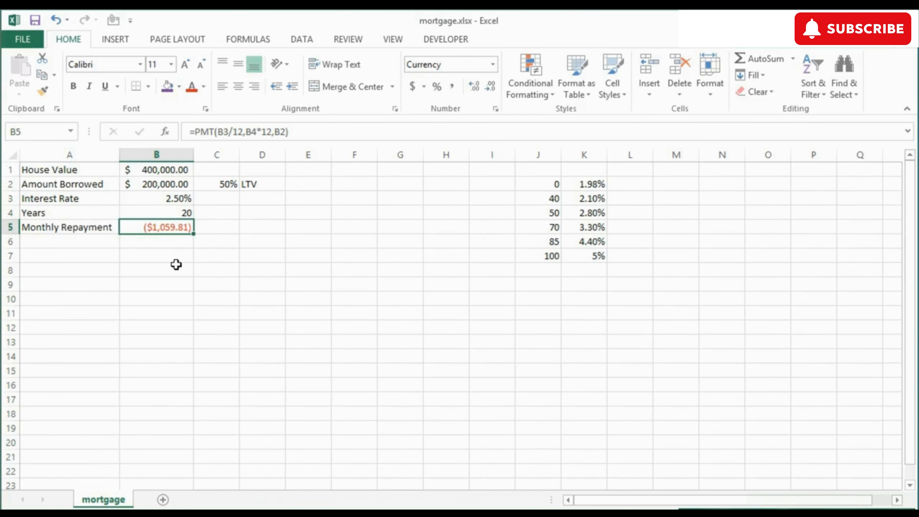
key(Up)
key(F2)
key(BackSpace)
key(BackSpace)
text(15)
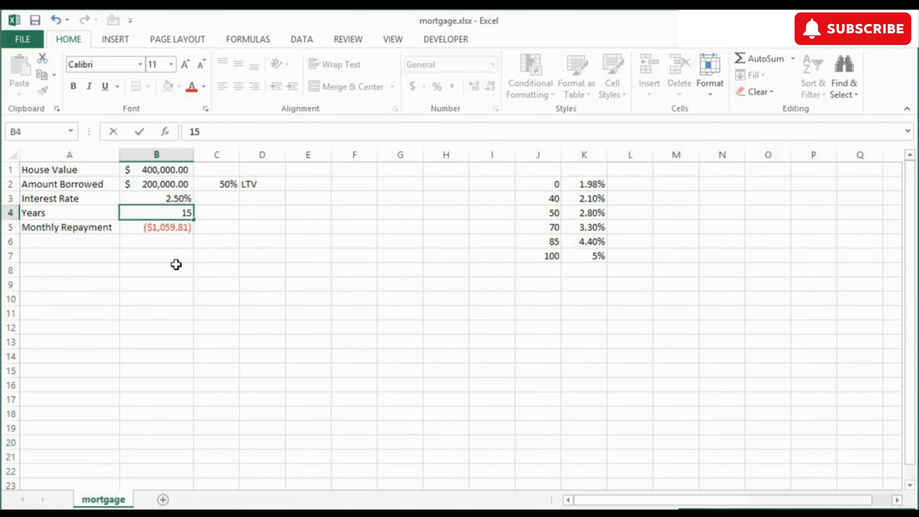
key(Return)
key(Up)
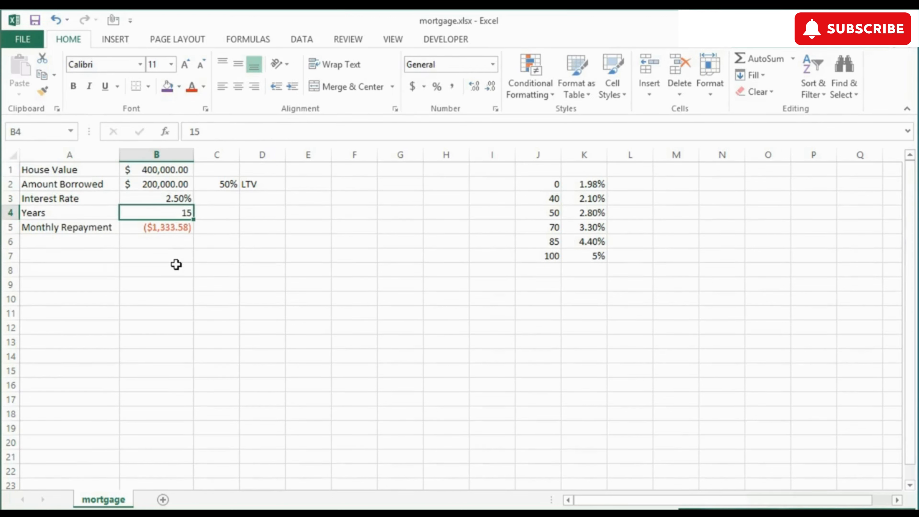
key(Down)
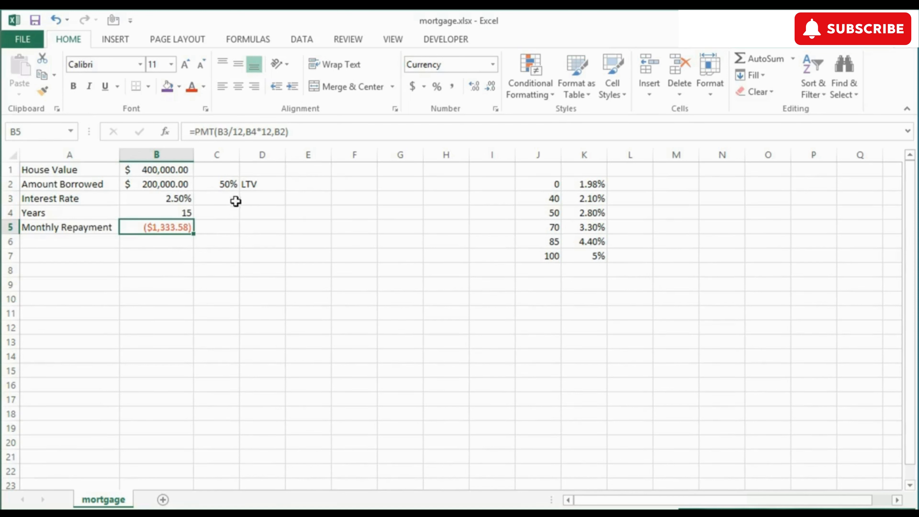
Step: Examine the loan-to-value formula in C2 and the threshold values of the rate table in J2:J7
click(222, 183)
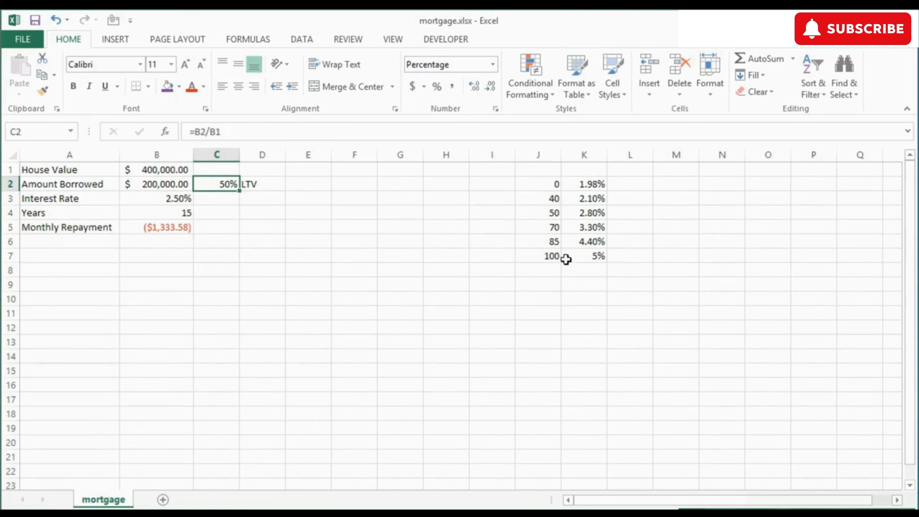
click(540, 189)
click(538, 198)
click(540, 214)
click(541, 227)
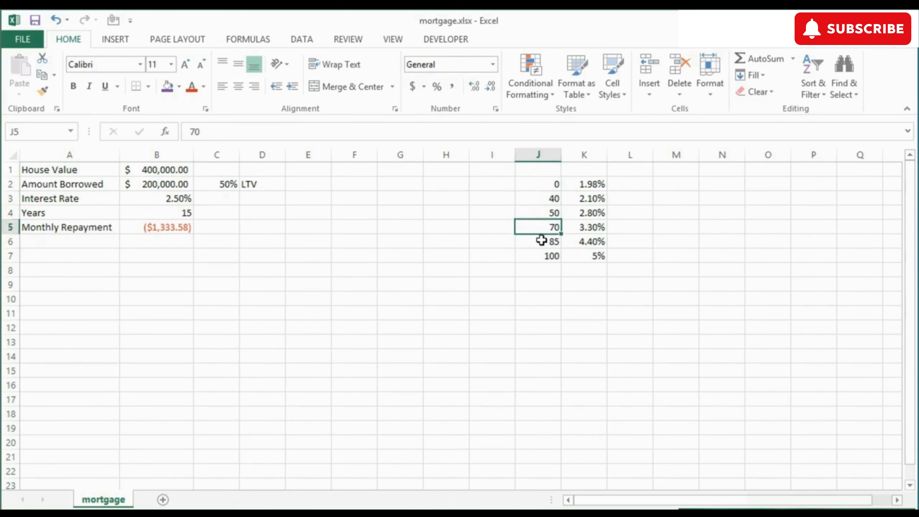
click(542, 241)
click(542, 253)
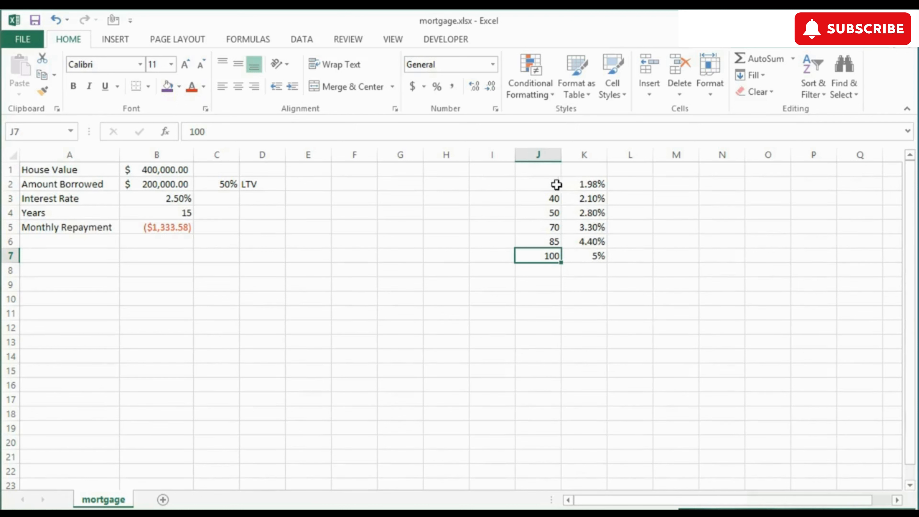
Step: Enter the formula =VLOOKUP(C2*100,J2:K7,2,TRUE) in B3 to look up the interest rate from the loan-to-value table with an approximate match
click(165, 199)
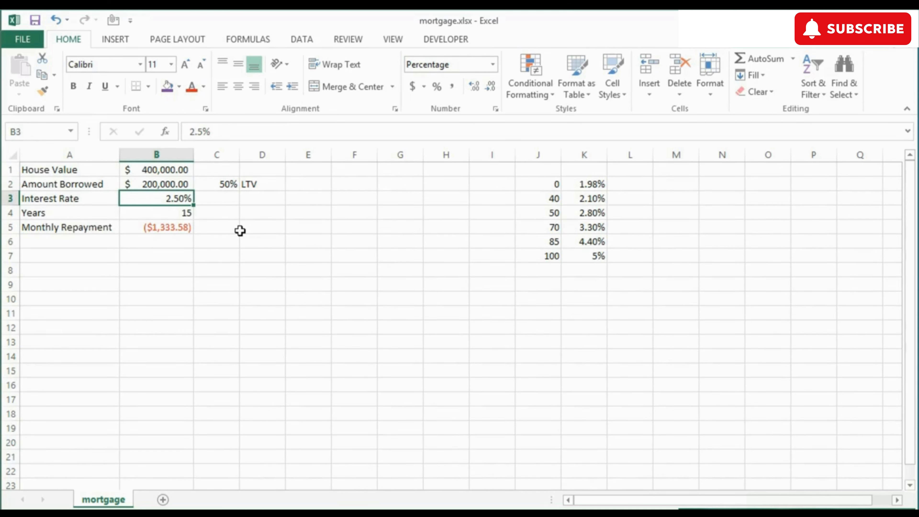
text(=vlookup()
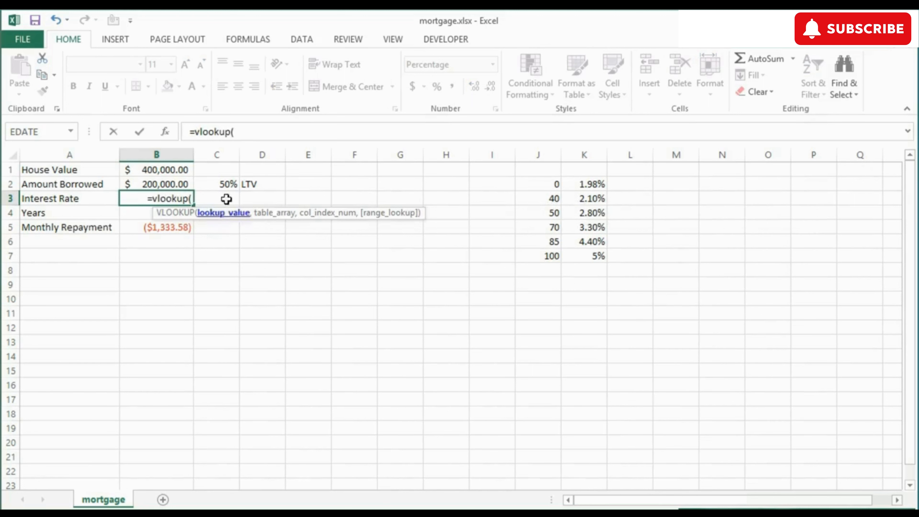
click(227, 185)
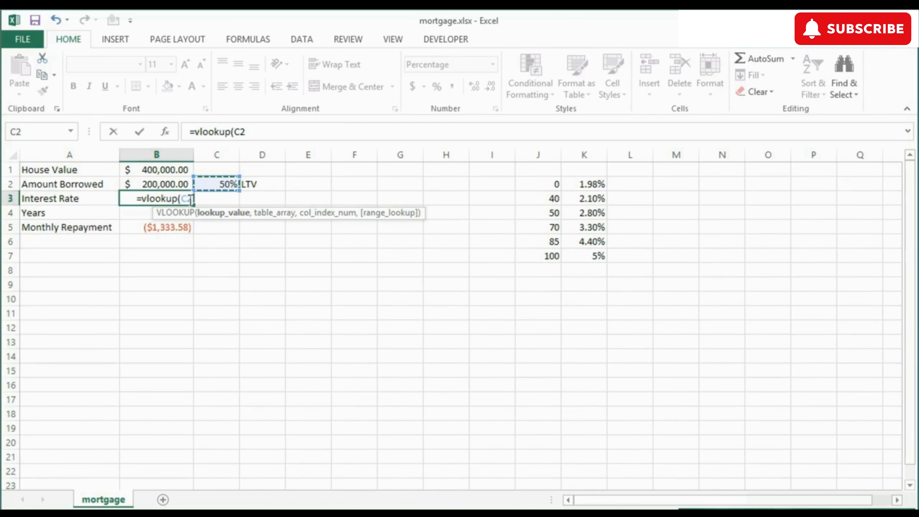
text(*1)
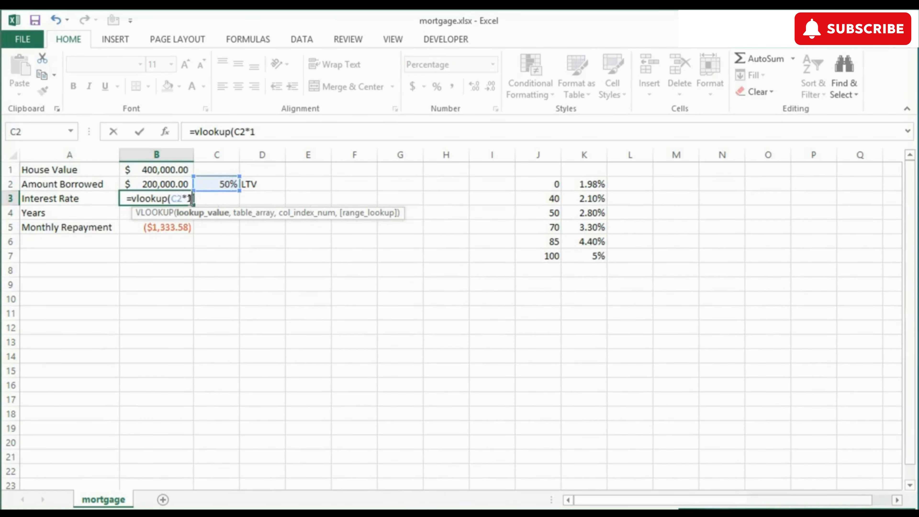
text(00,)
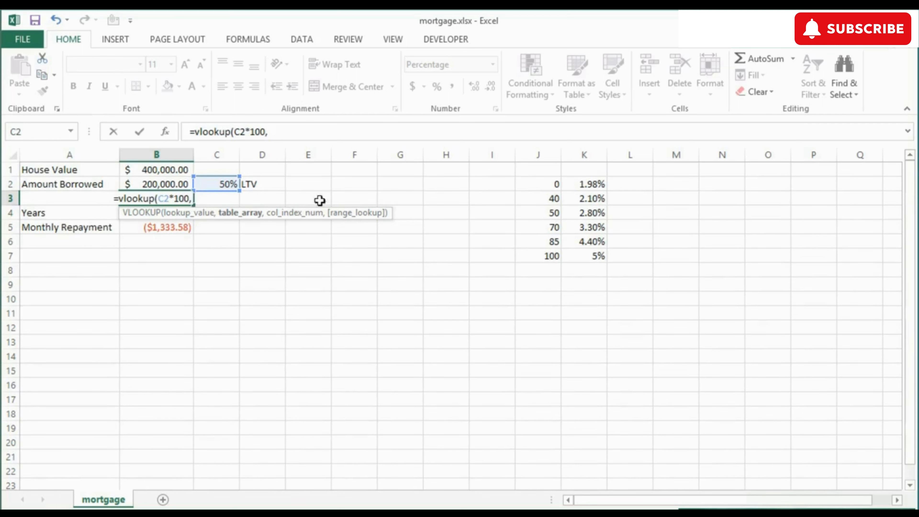
drag(550, 184, 585, 252)
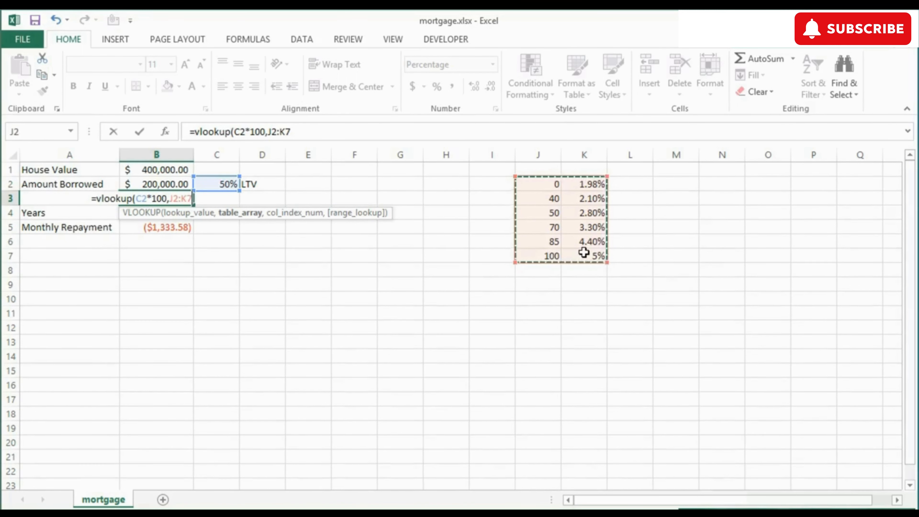
text(,)
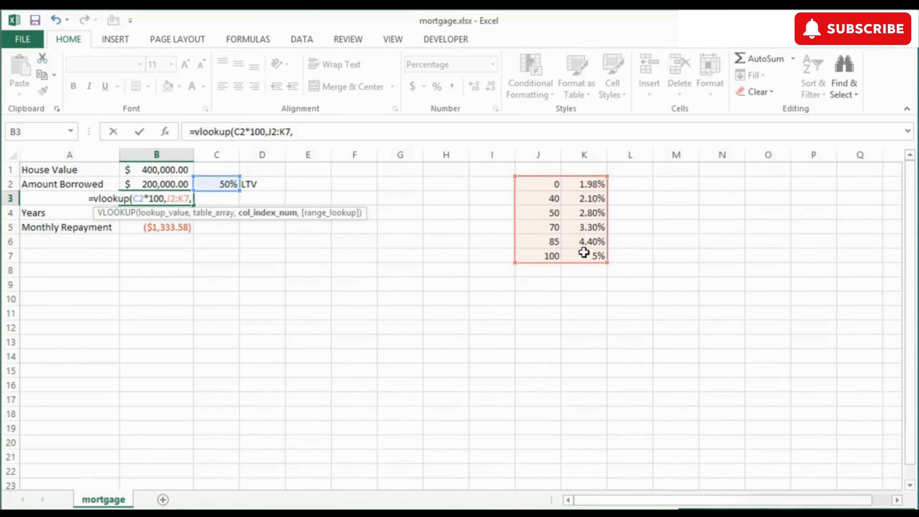
text(2,)
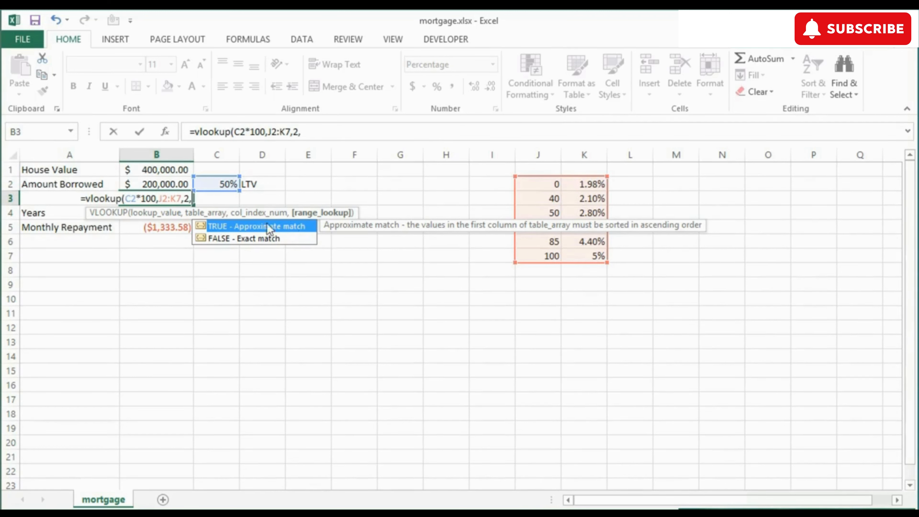
double_click(219, 227)
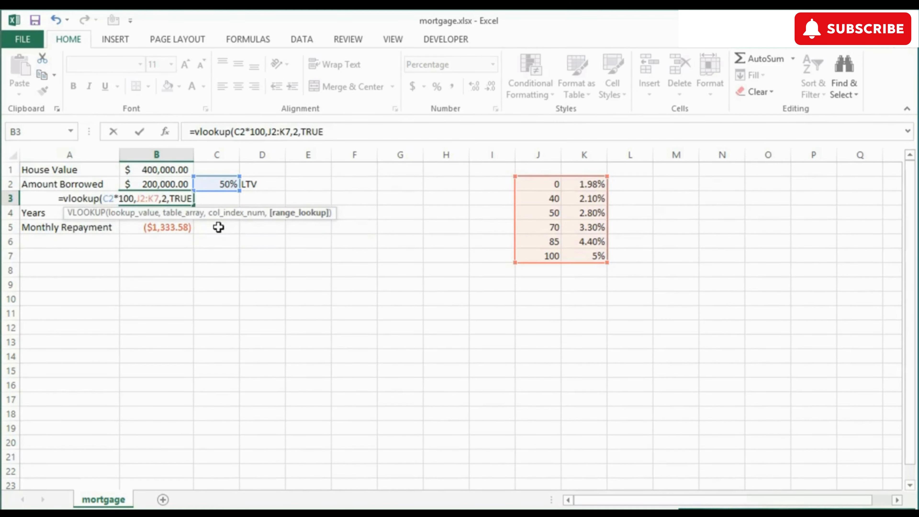
text())
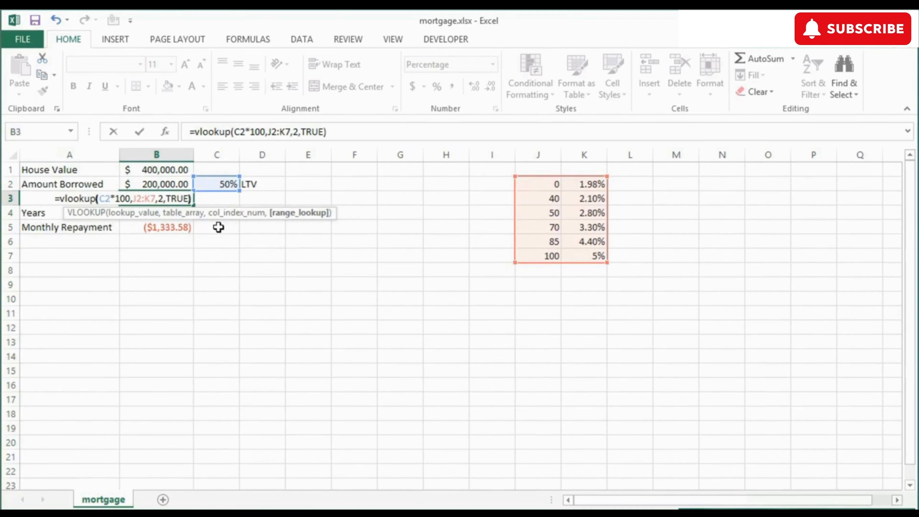
key(Return)
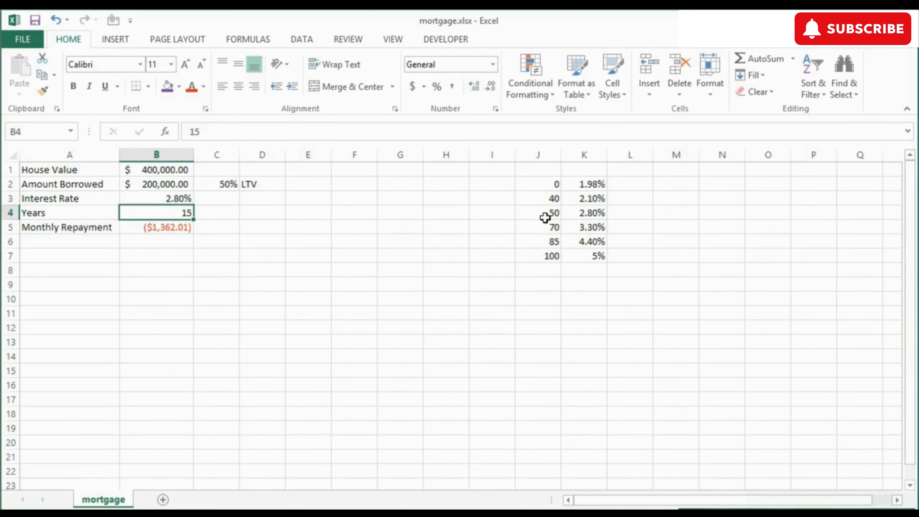
Step: Try an amount borrowed of 350000 in B2 to test the interest rate lookup
click(170, 199)
click(162, 187)
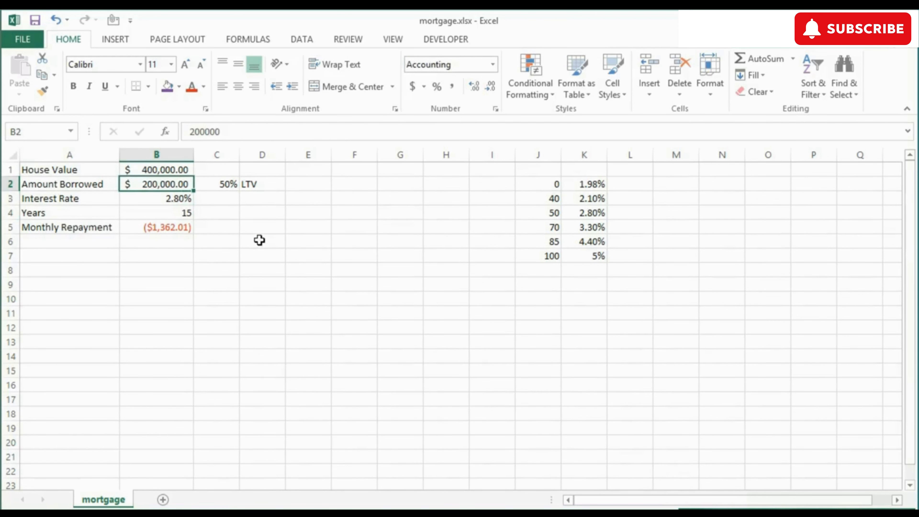
text(350000)
key(Return)
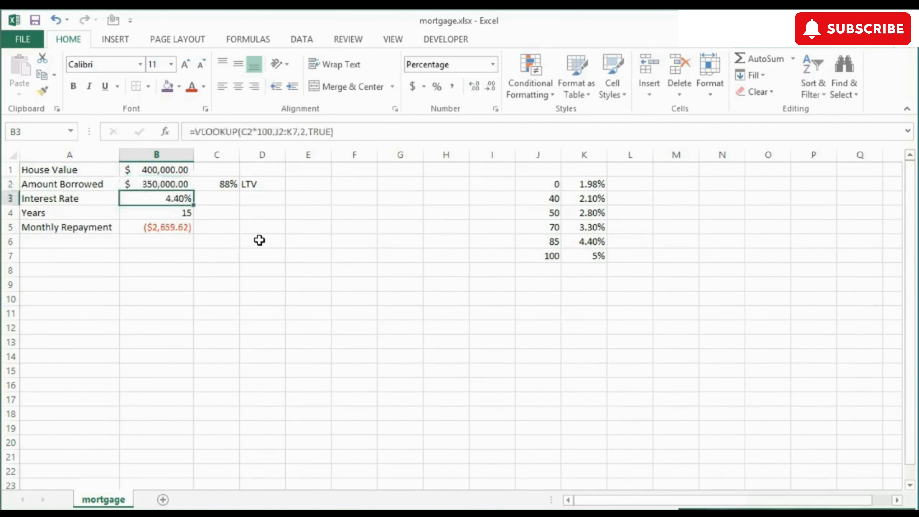
Step: Set the amount borrowed in B2 to 400000
key(Up)
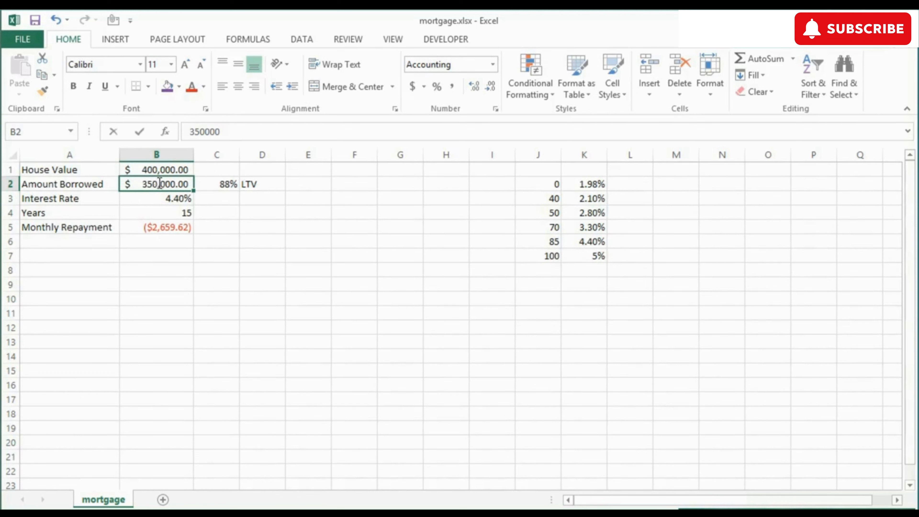
text(400000)
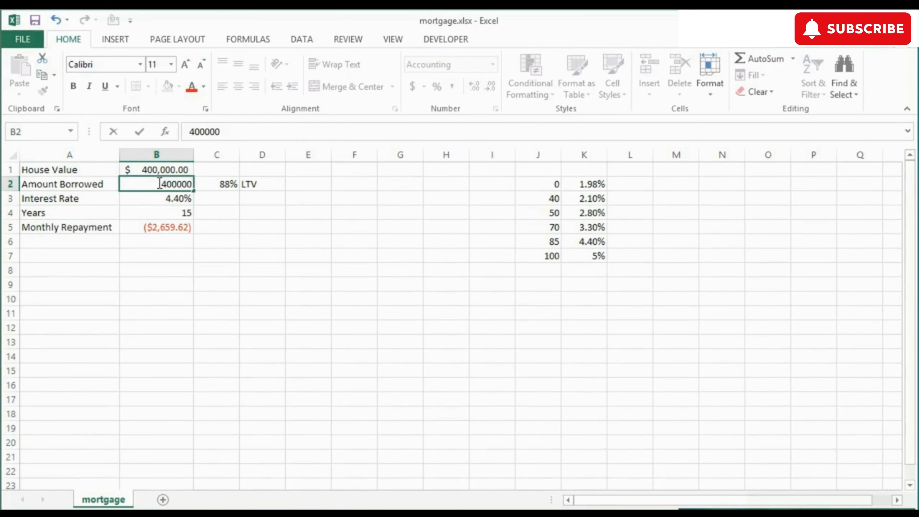
key(ctrl+Return)
key(Down)
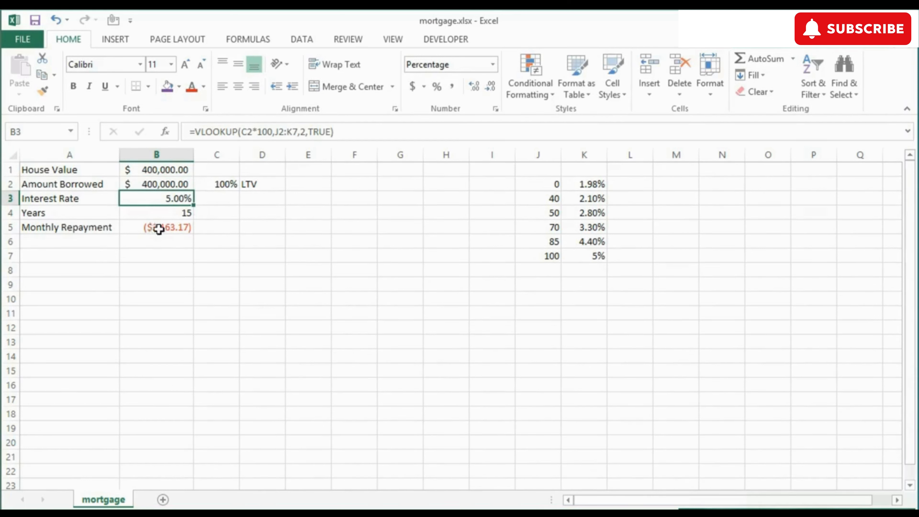
Step: Set the loan term in B4 to 25 years
click(185, 213)
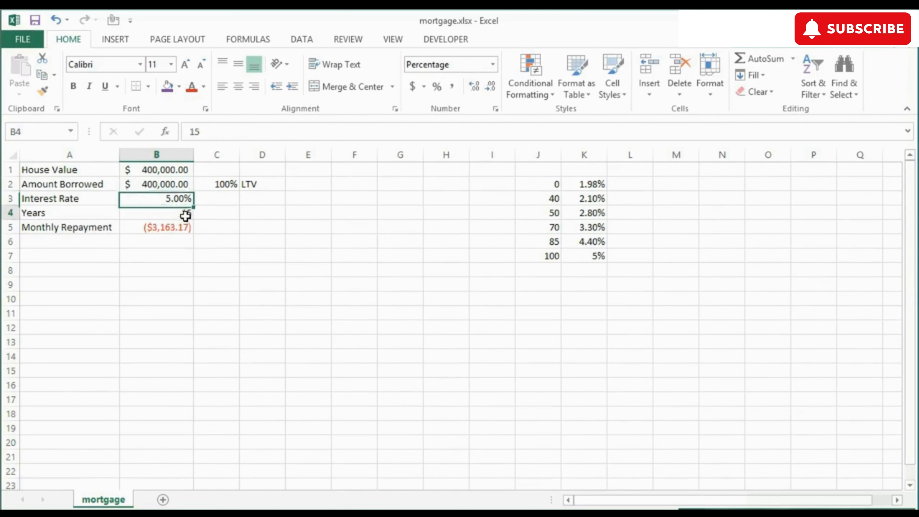
text(25)
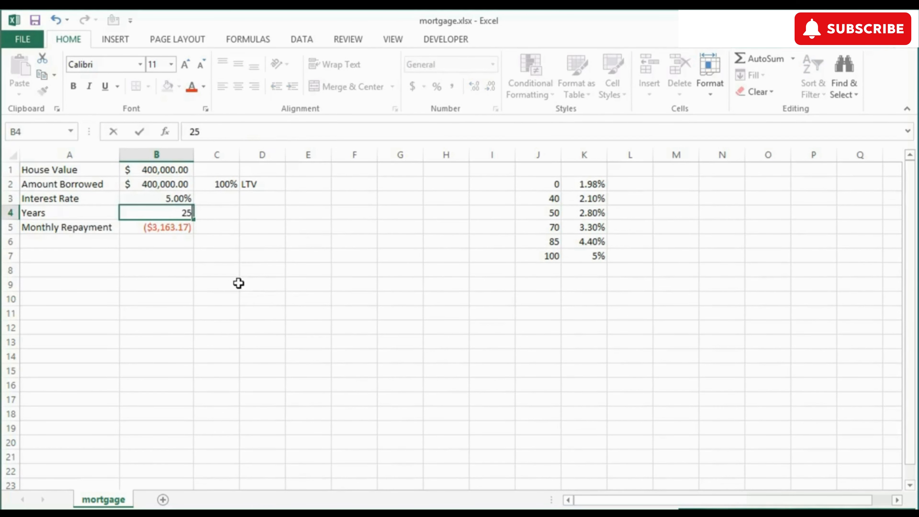
key(Return)
key(Up)
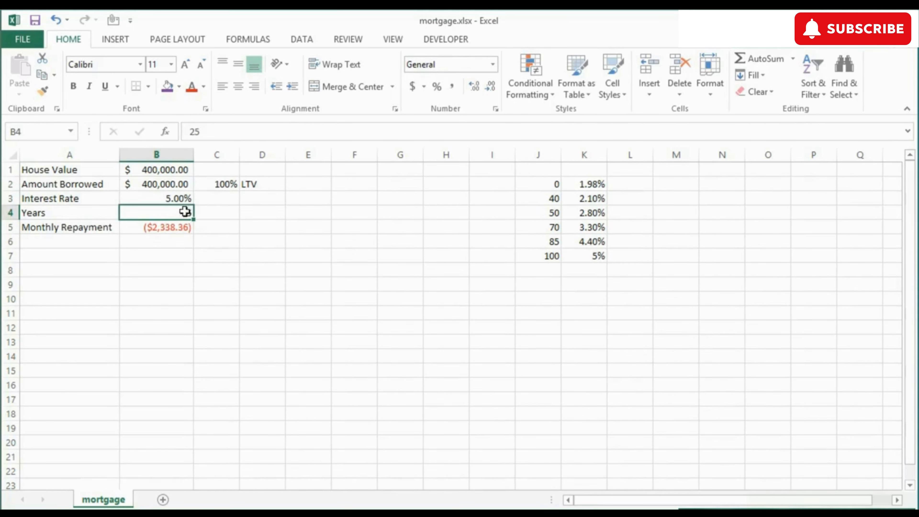
Step: Review the formulas for the loan-to-value in C2, the interest rate in B3 and the monthly repayment in B5
click(186, 198)
click(220, 184)
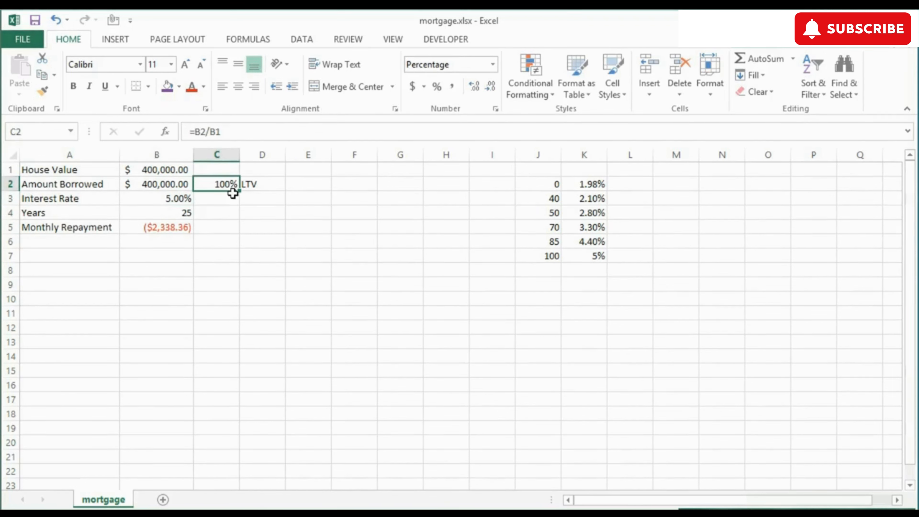
click(171, 200)
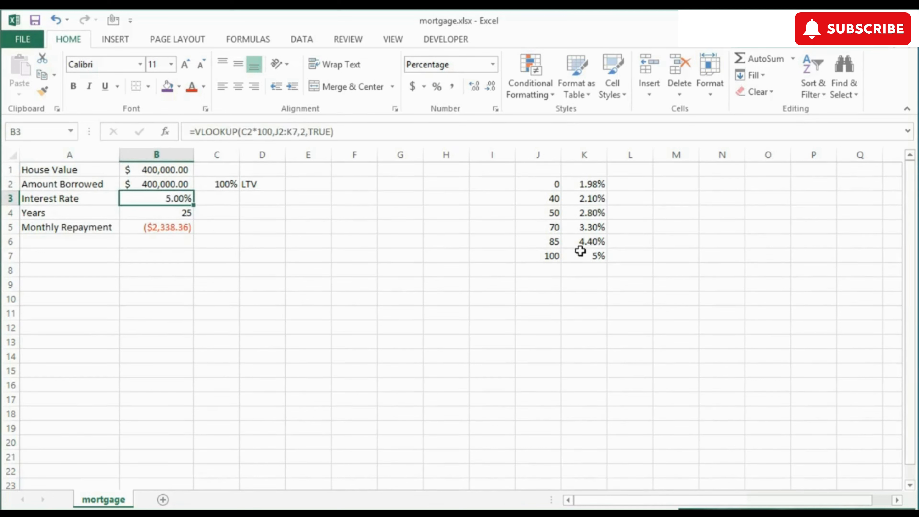
click(177, 226)
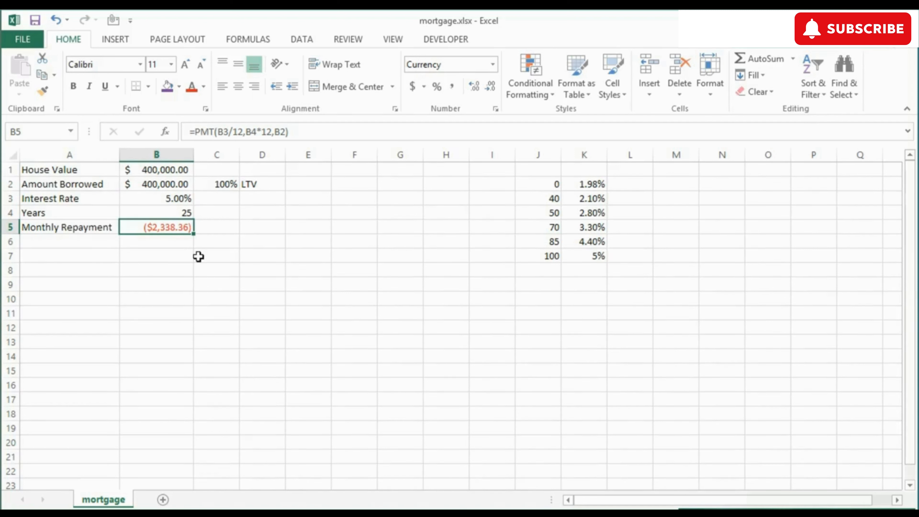
Step: Undo the last change in the worksheet
key(ctrl+z)
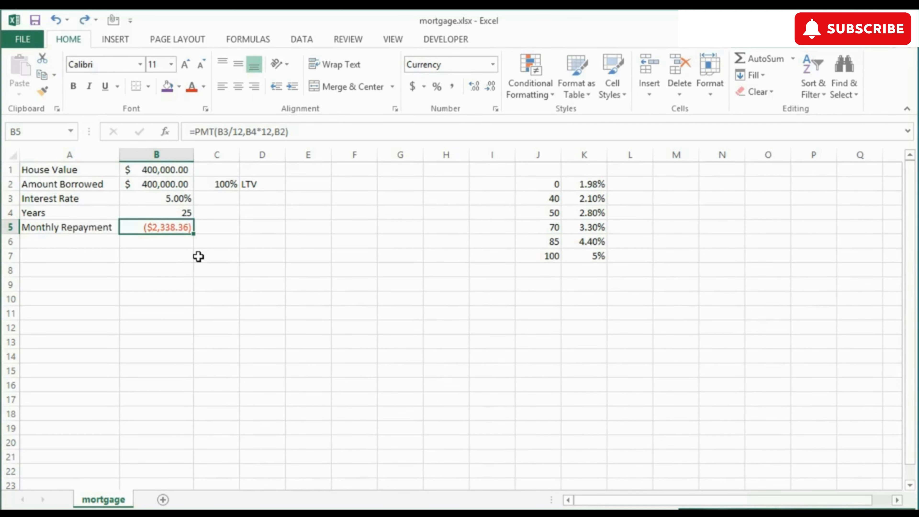